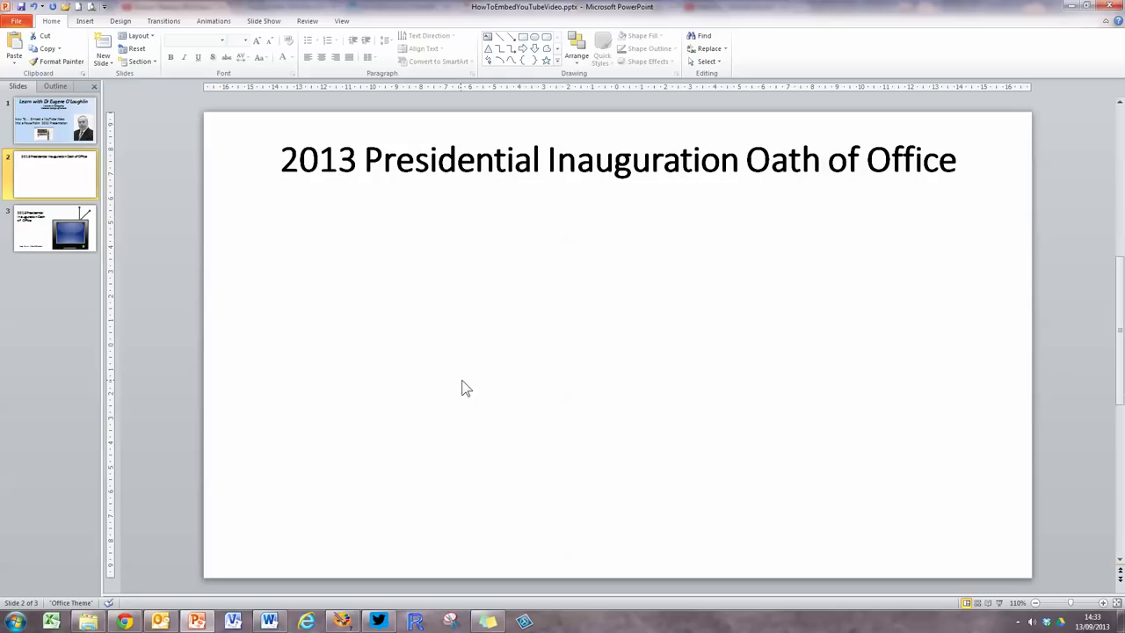
- Tick Developer under Main Tabs in PowerPoint Options' Customize Ribbon and confirm
left_click(18, 21)
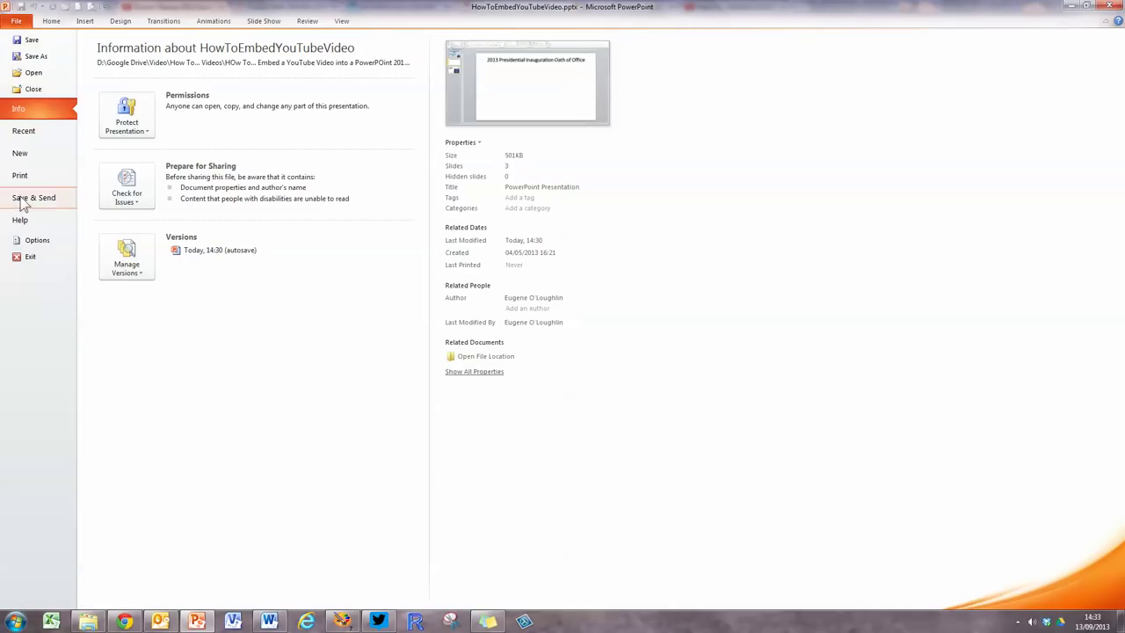
left_click(35, 243)
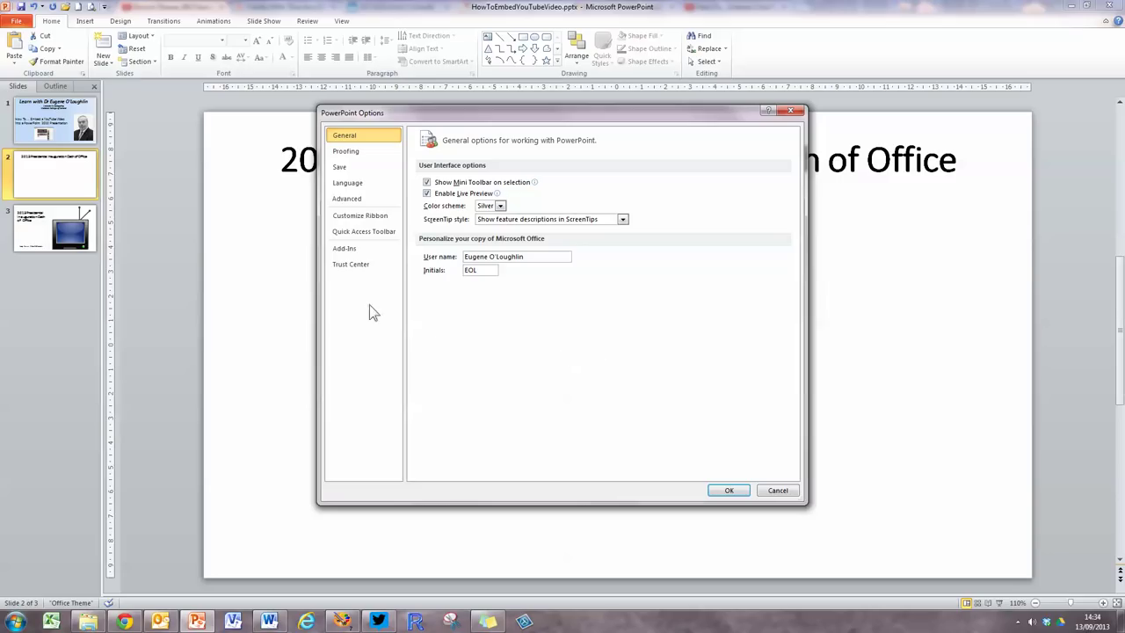
left_click(369, 221)
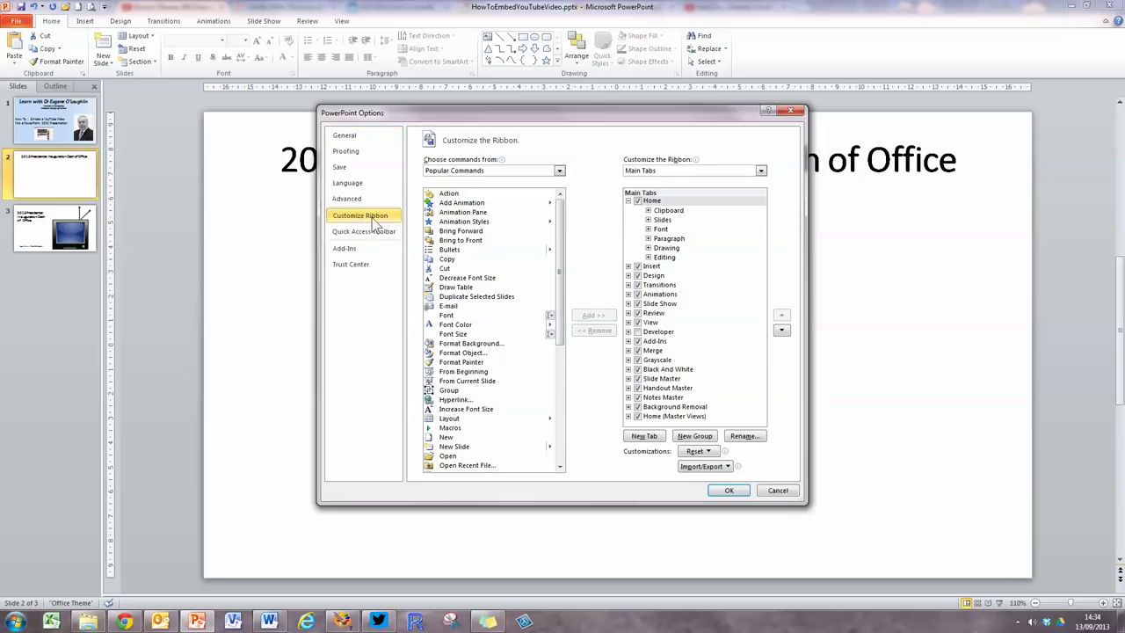
left_click(638, 333)
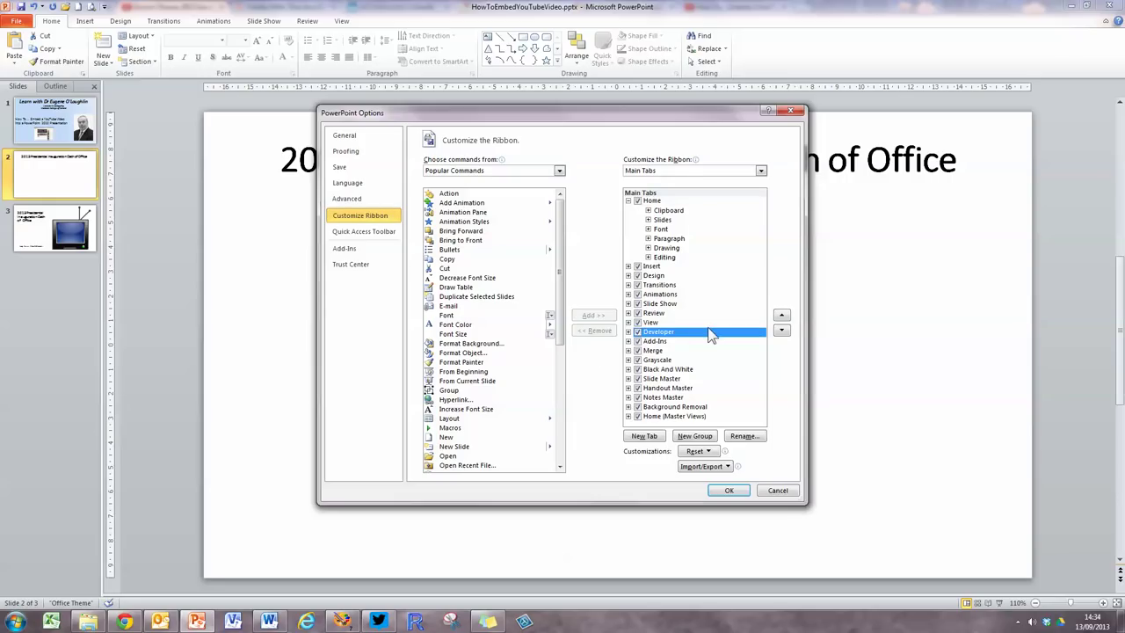
left_click(733, 493)
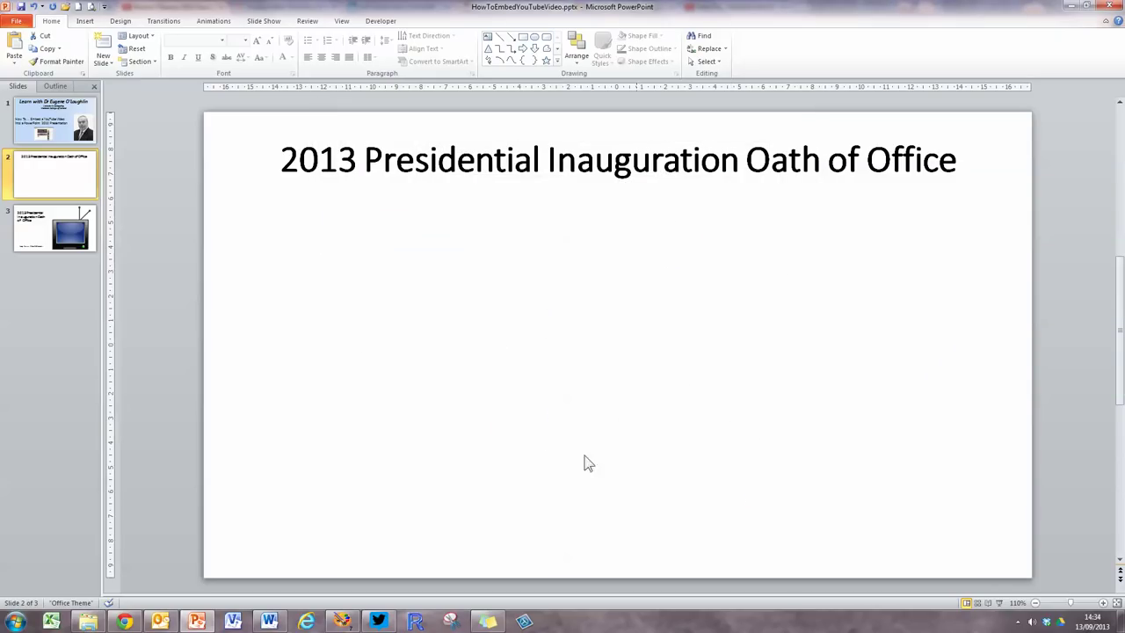
- Choose Shockwave Flash Object from the Developer tab's More Controls list
left_click(381, 21)
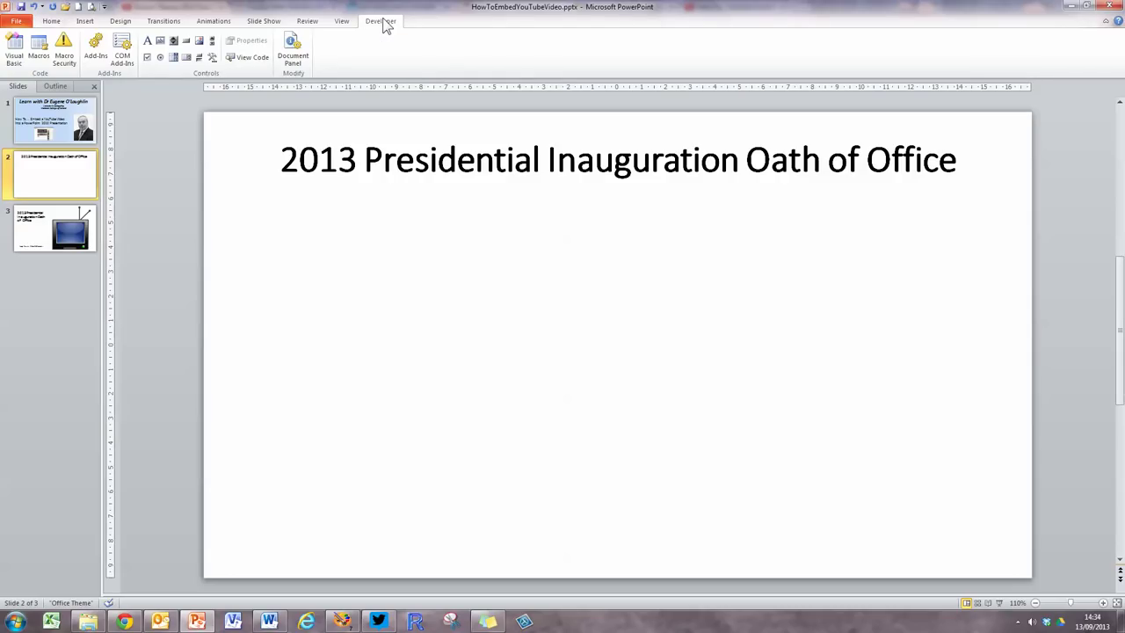
left_click(212, 58)
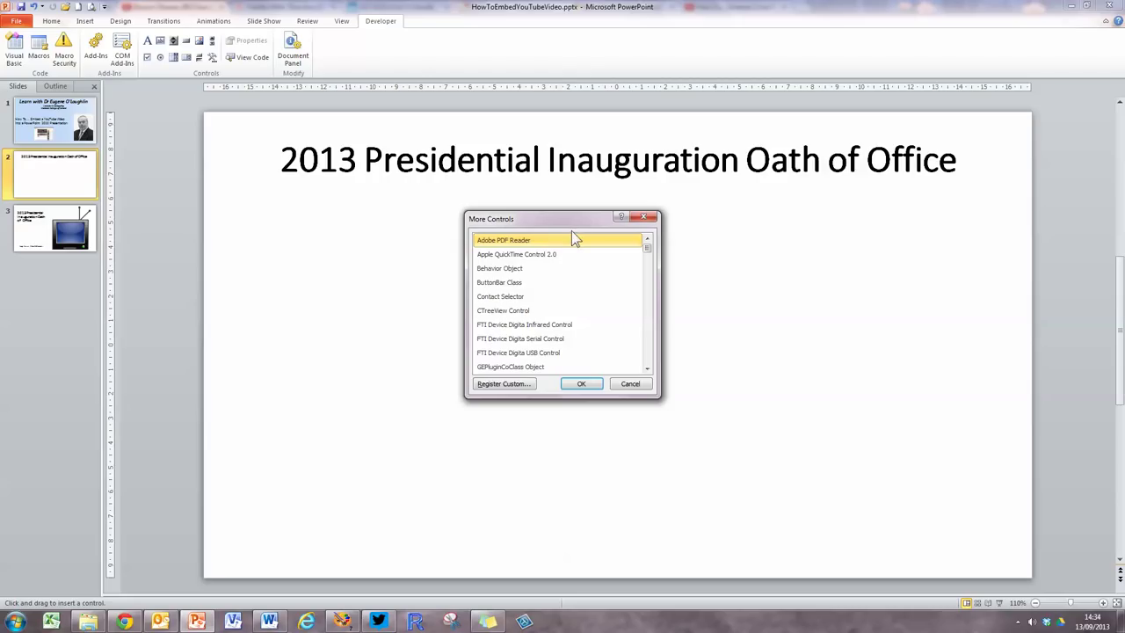
left_click_drag(645, 247, 647, 351)
left_click(588, 336)
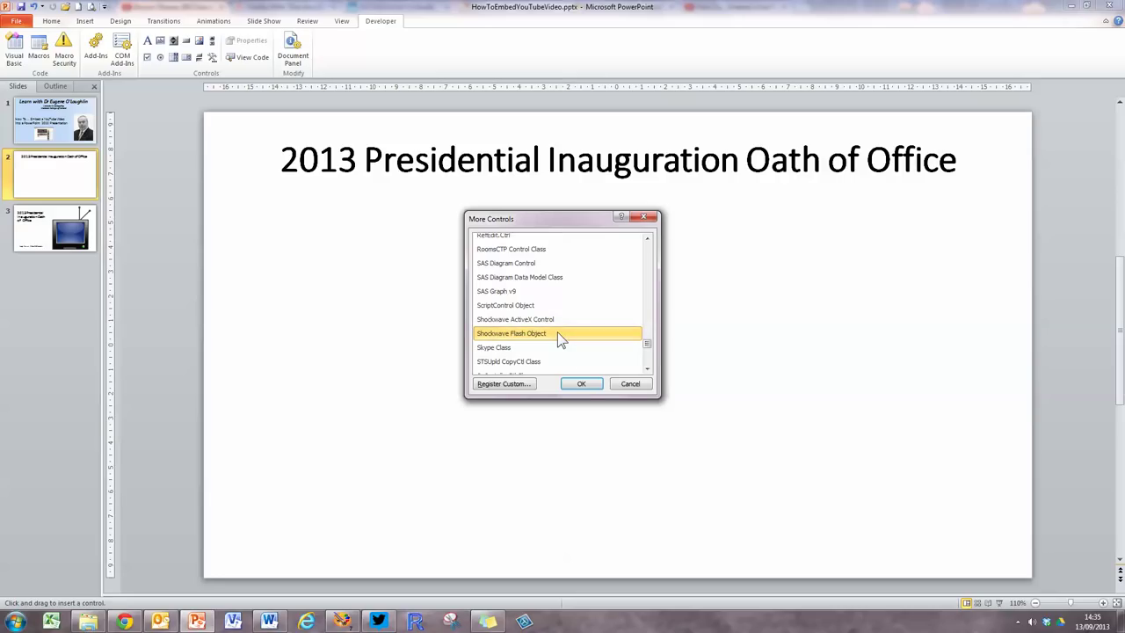
left_click(581, 384)
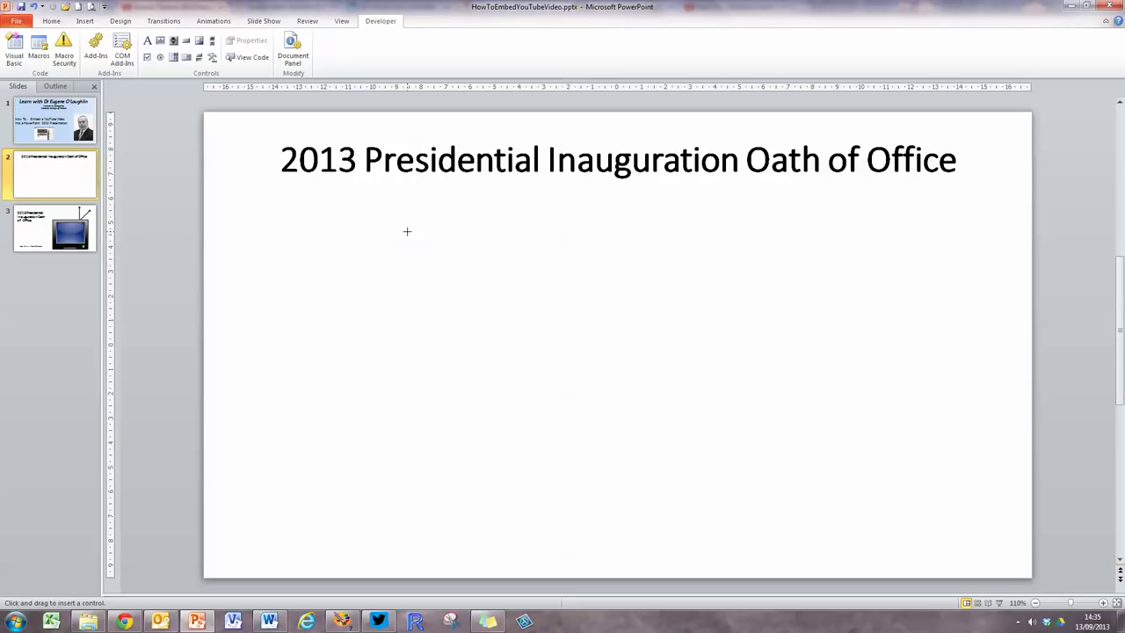
- Draw the Shockwave Flash control as a large box beneath slide 2's title
left_click_drag(566, 373, 836, 506)
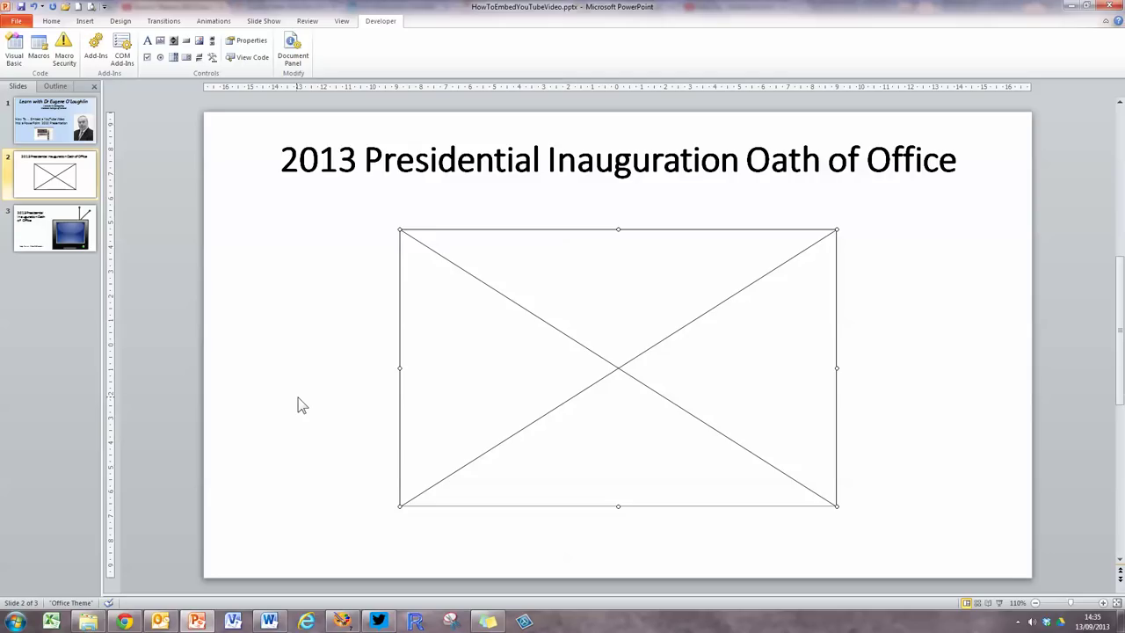
left_click(125, 621)
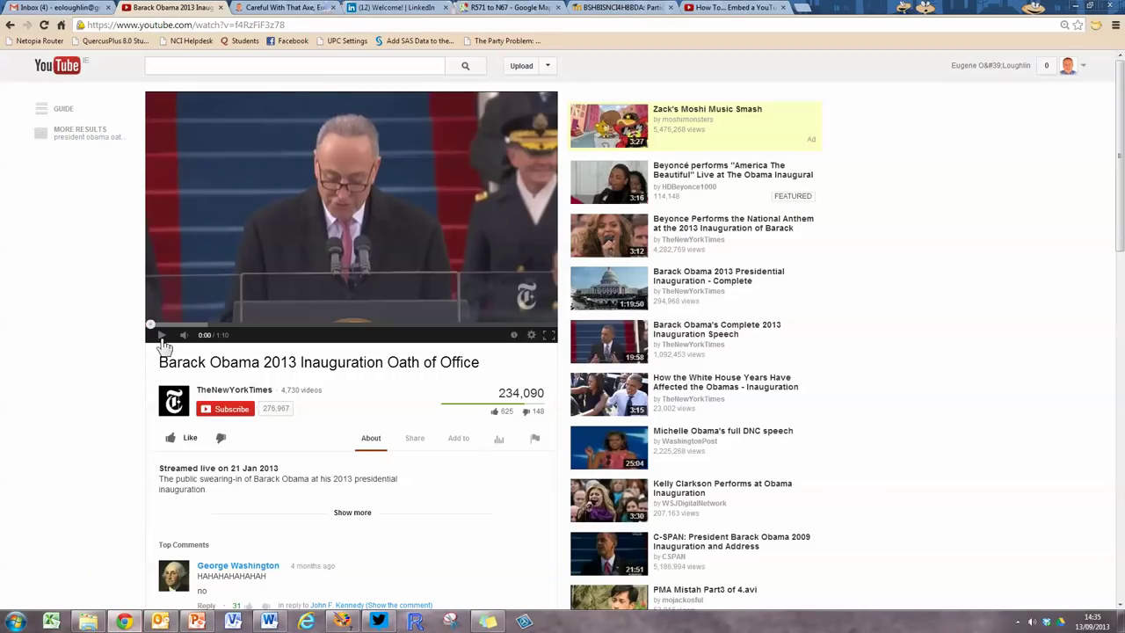
- Copy the inauguration video's YouTube address from Chrome's address bar and return to PowerPoint
left_click(161, 336)
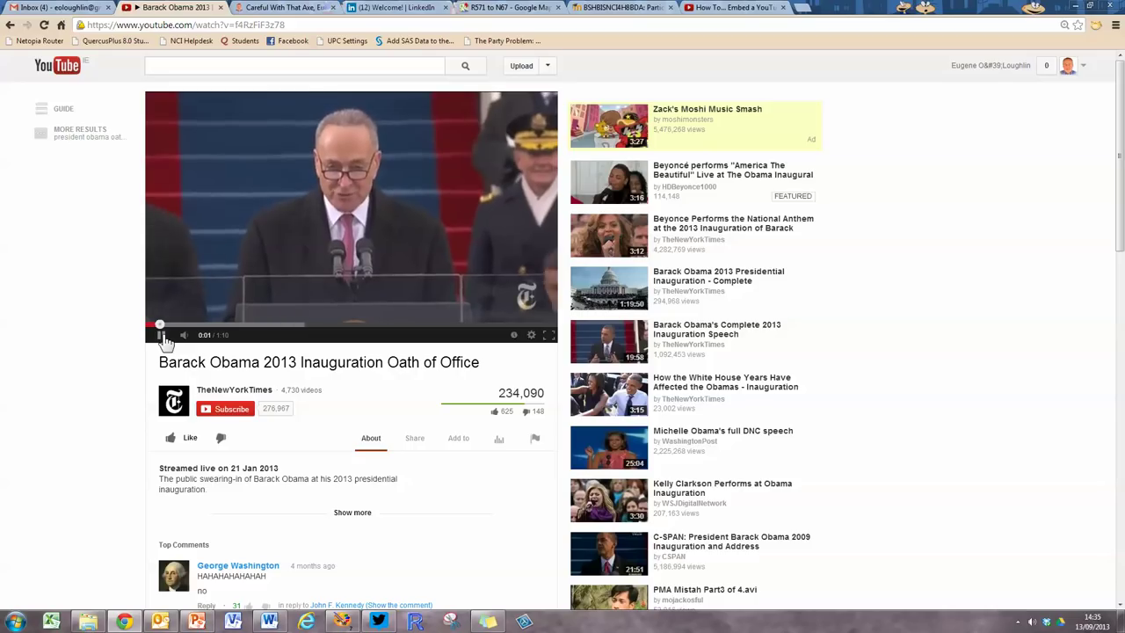
left_click(162, 336)
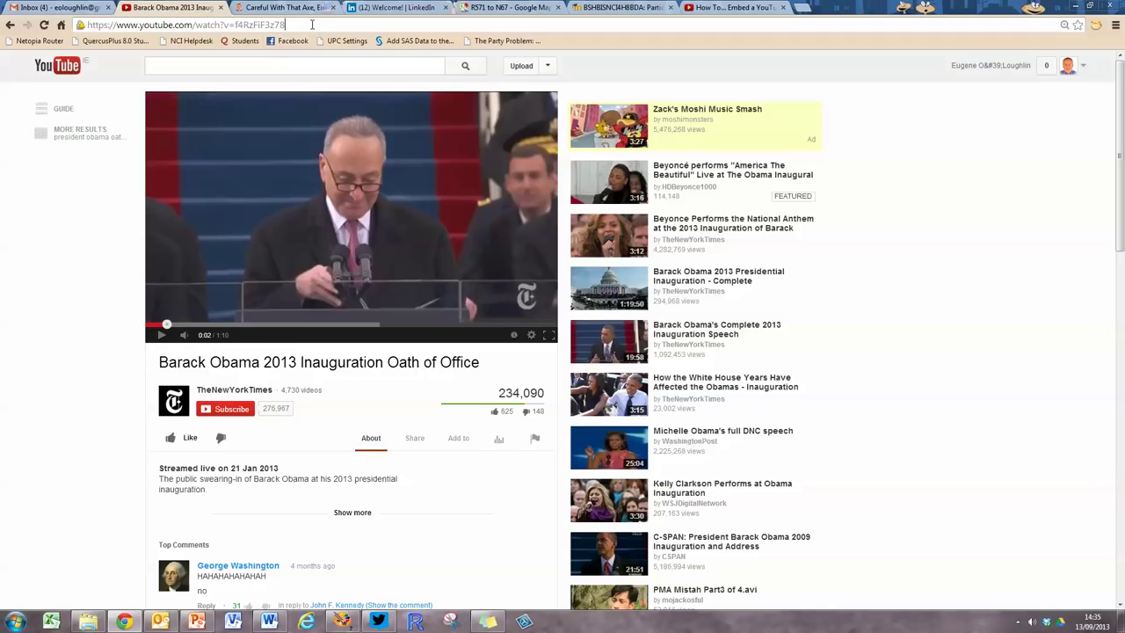
left_click_drag(295, 27, 80, 25)
key("ctrl+c")
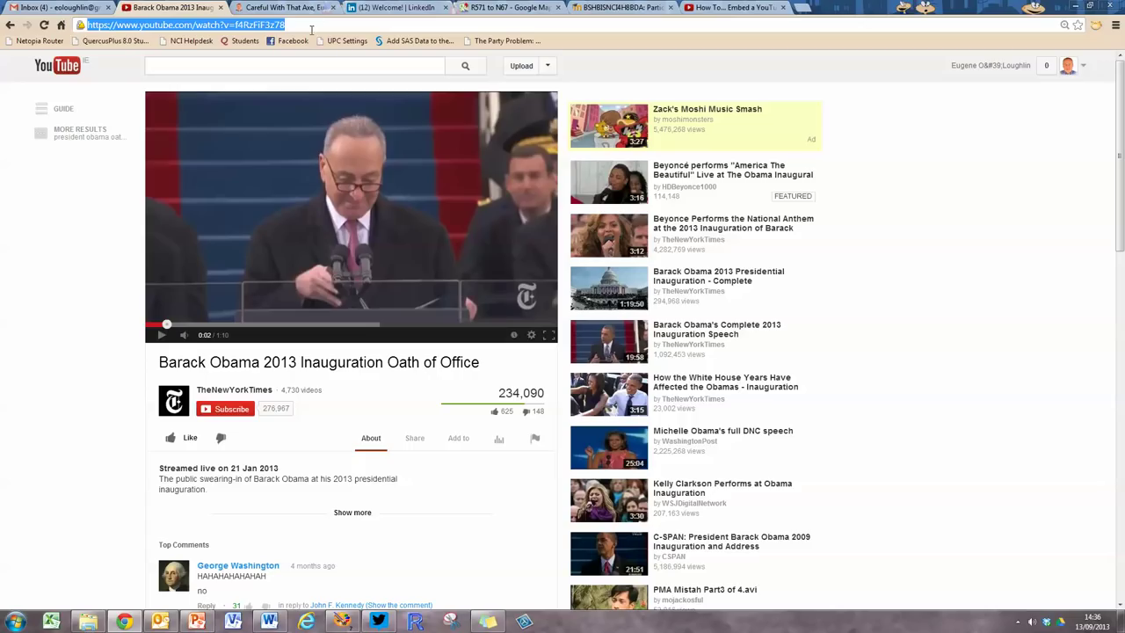
right_click(214, 29)
left_click(246, 48)
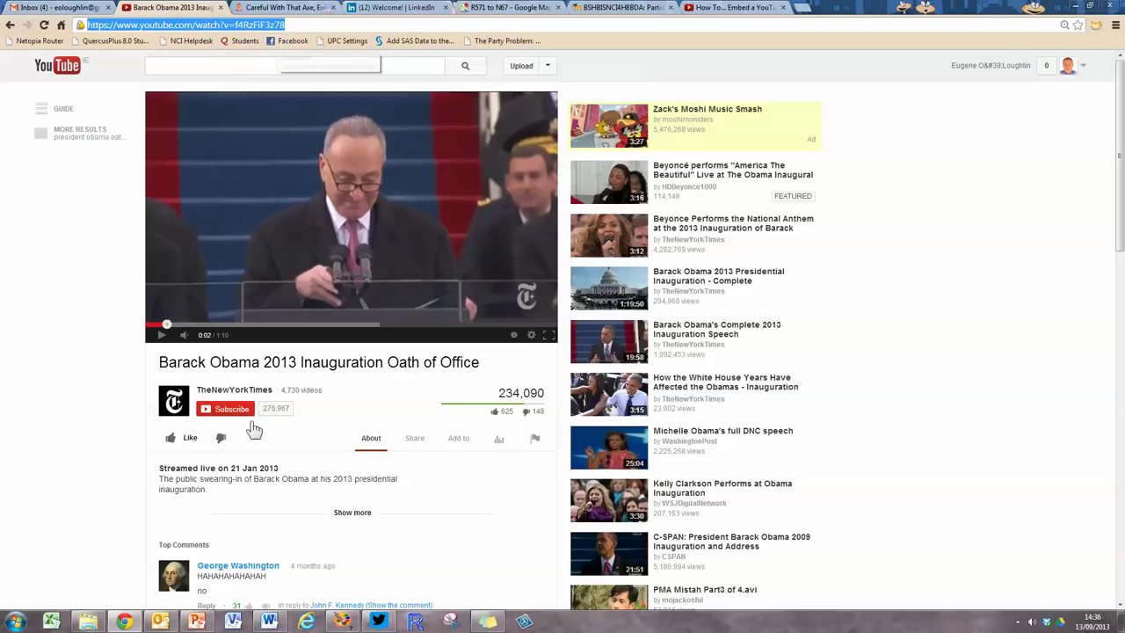
left_click(198, 622)
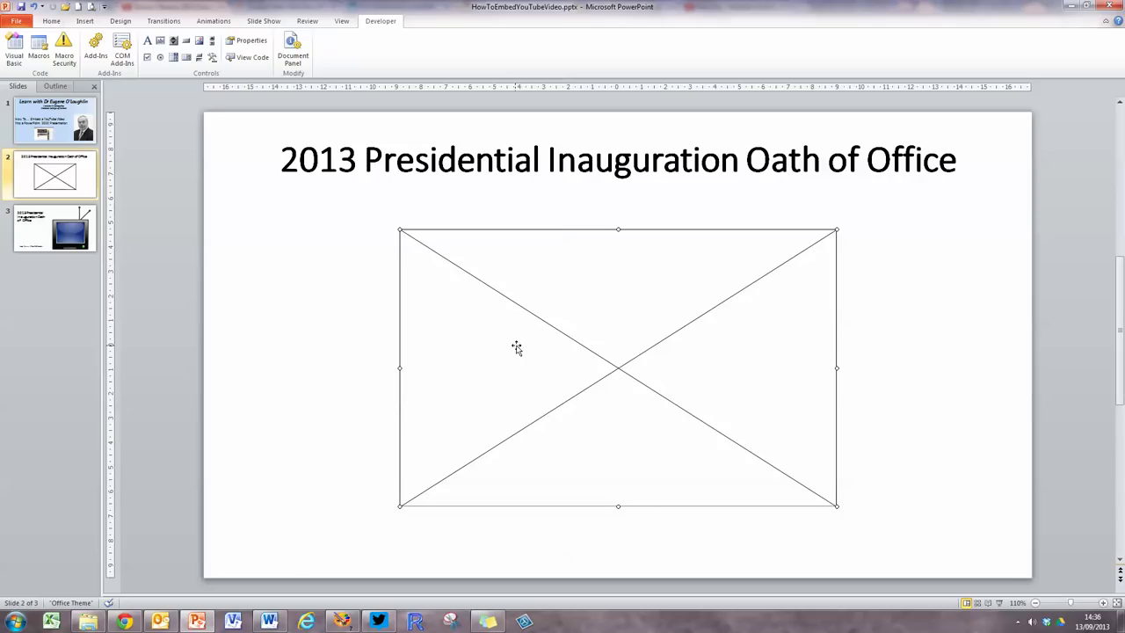
- Paste the YouTube URL into the Flash control's Movie property, replacing 'watch?v=' with 'v/'
right_click(515, 347)
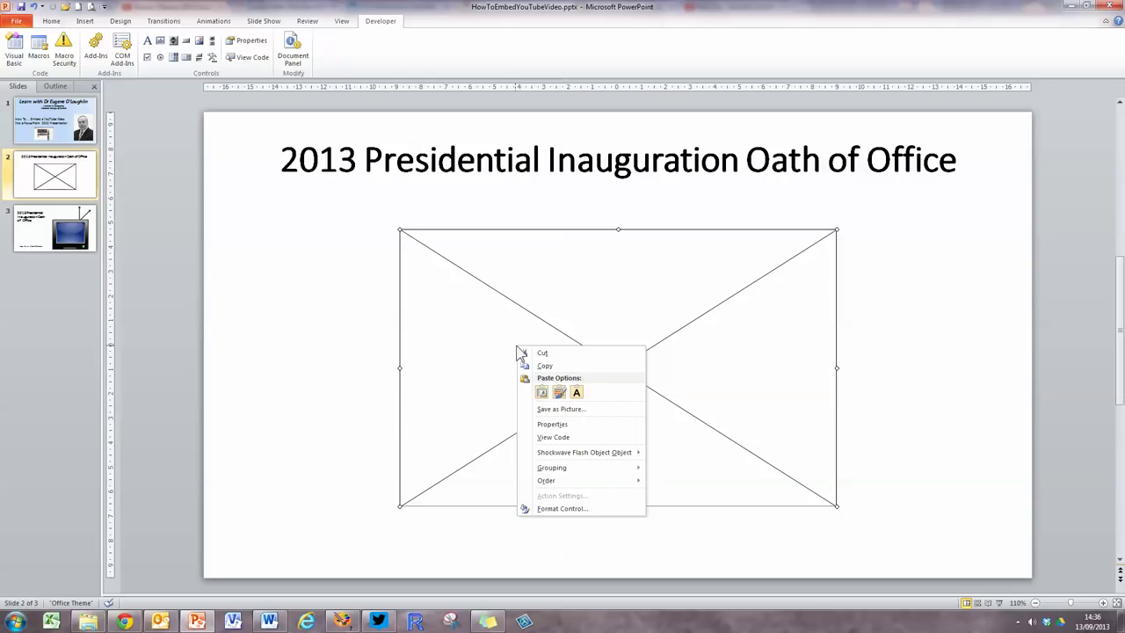
left_click(606, 425)
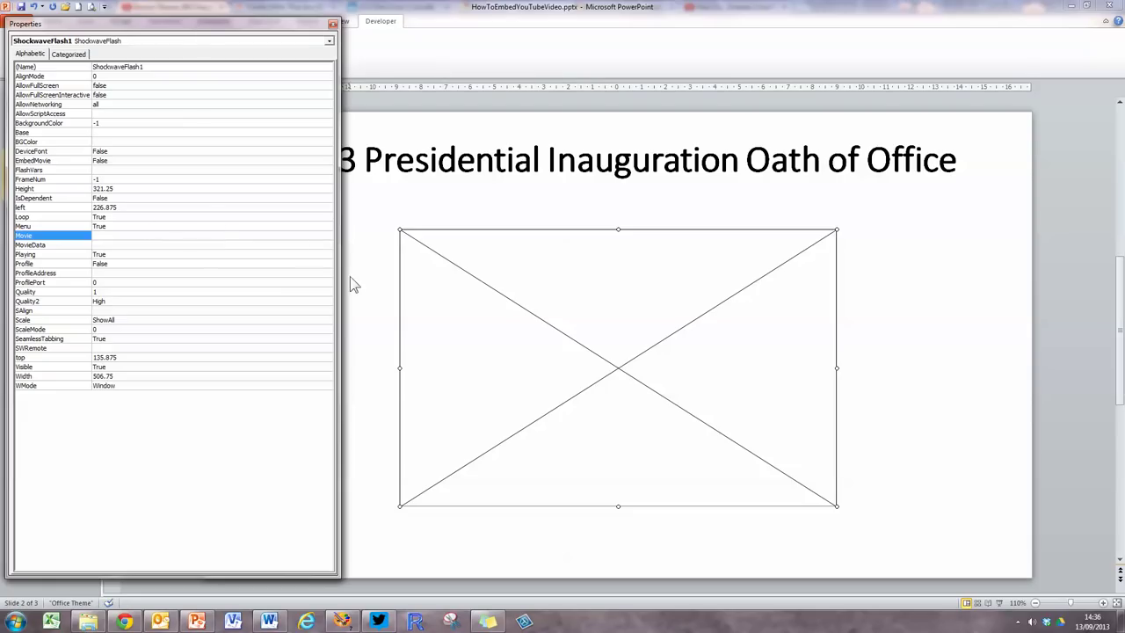
left_click_drag(209, 272, 392, 287)
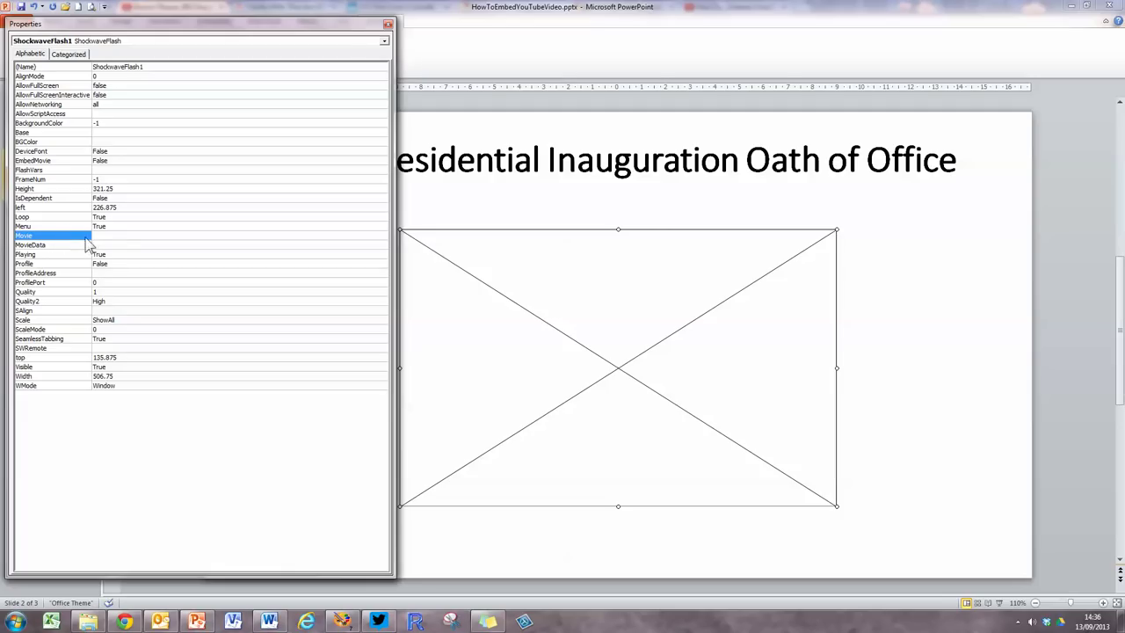
left_click(126, 236)
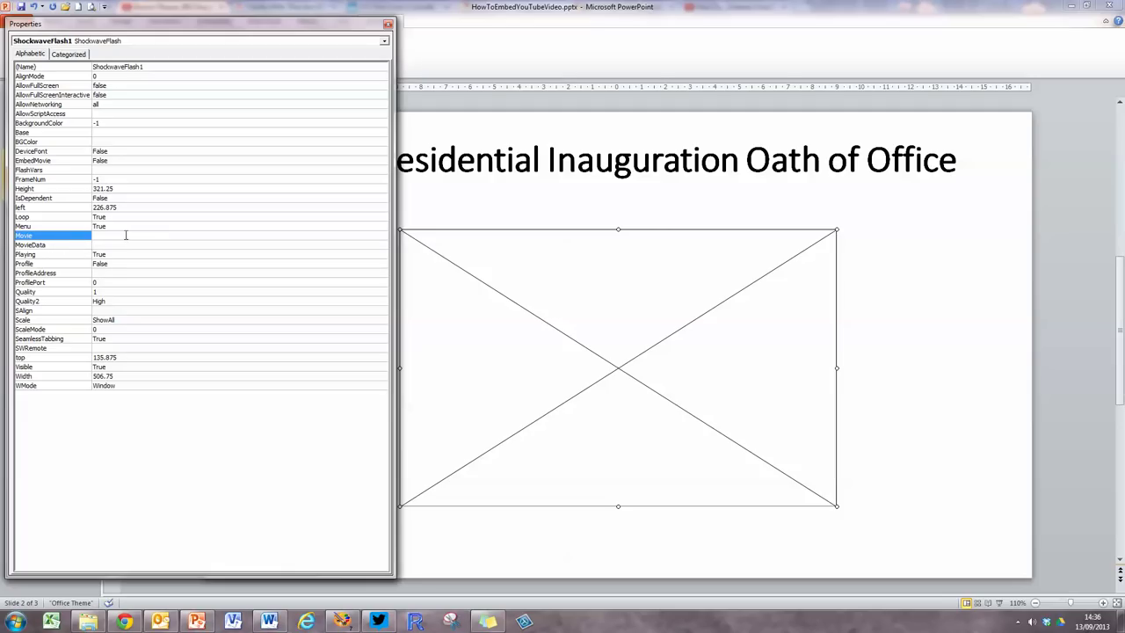
right_click(126, 235)
left_click(153, 285)
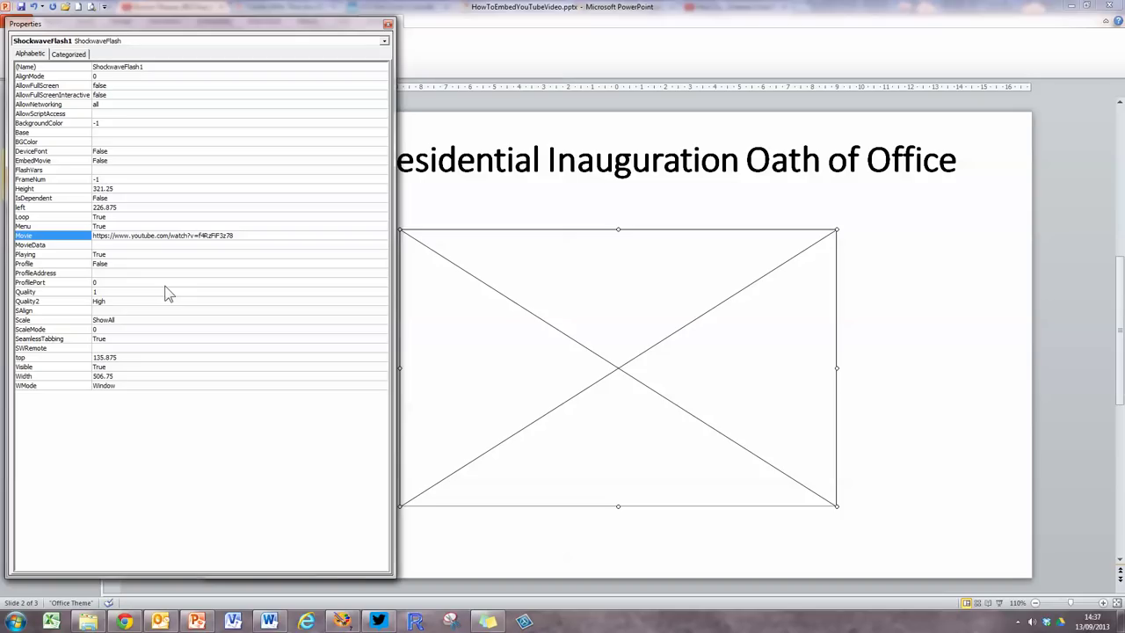
key("BackSpace")
type("/")
key("BackSpace")
key("BackSpace")
key("BackSpace")
key("BackSpace")
key("BackSpace")
key("BackSpace")
left_click(387, 23)
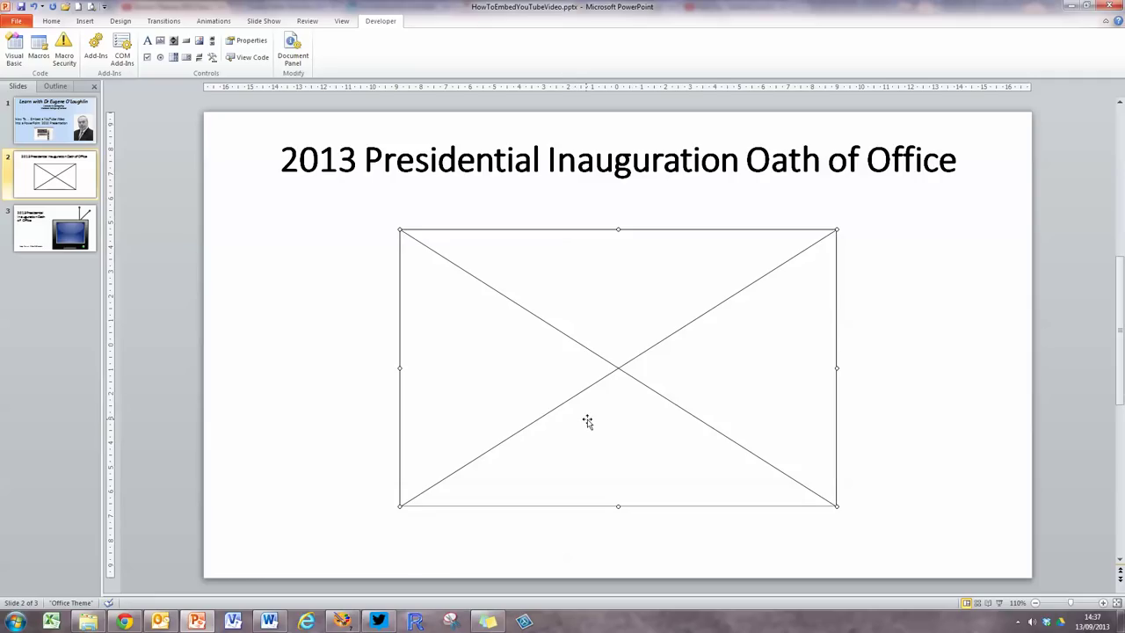
- Play slide 2's video in Slide Show, skip to the oath, raise volume, pause, and exit
left_click(1000, 603)
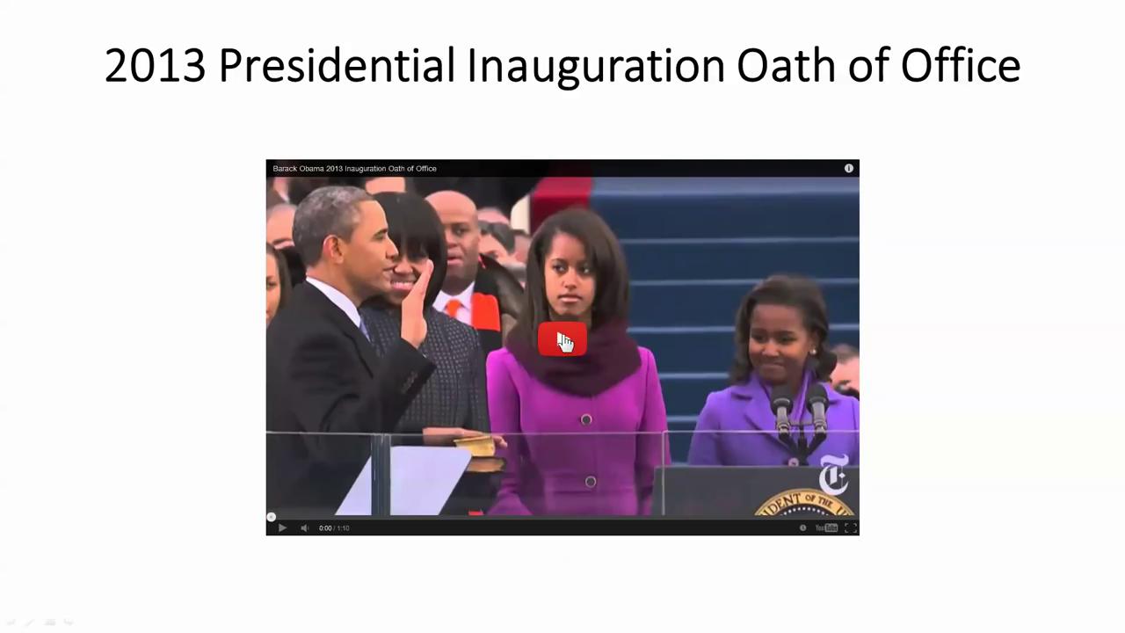
left_click(563, 341)
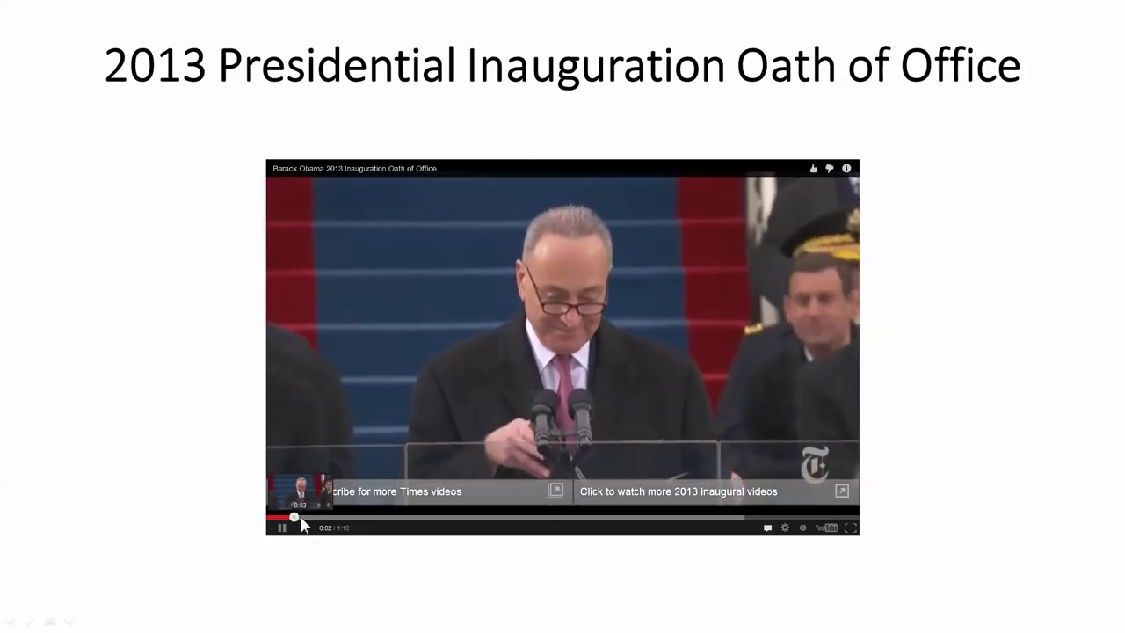
left_click(502, 524)
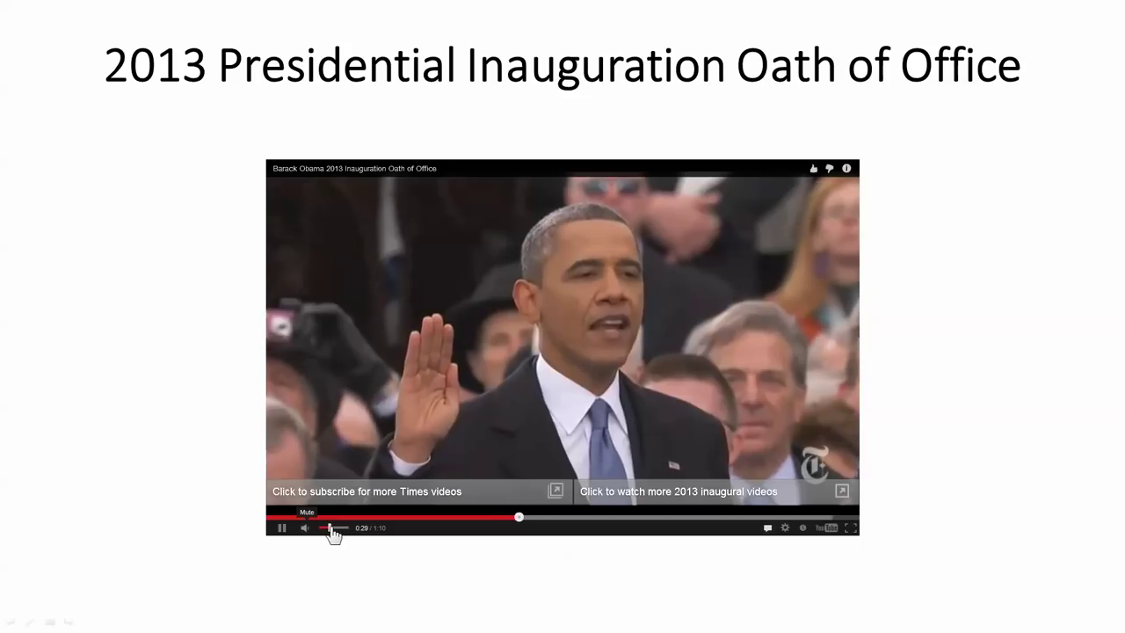
left_click_drag(335, 531, 344, 532)
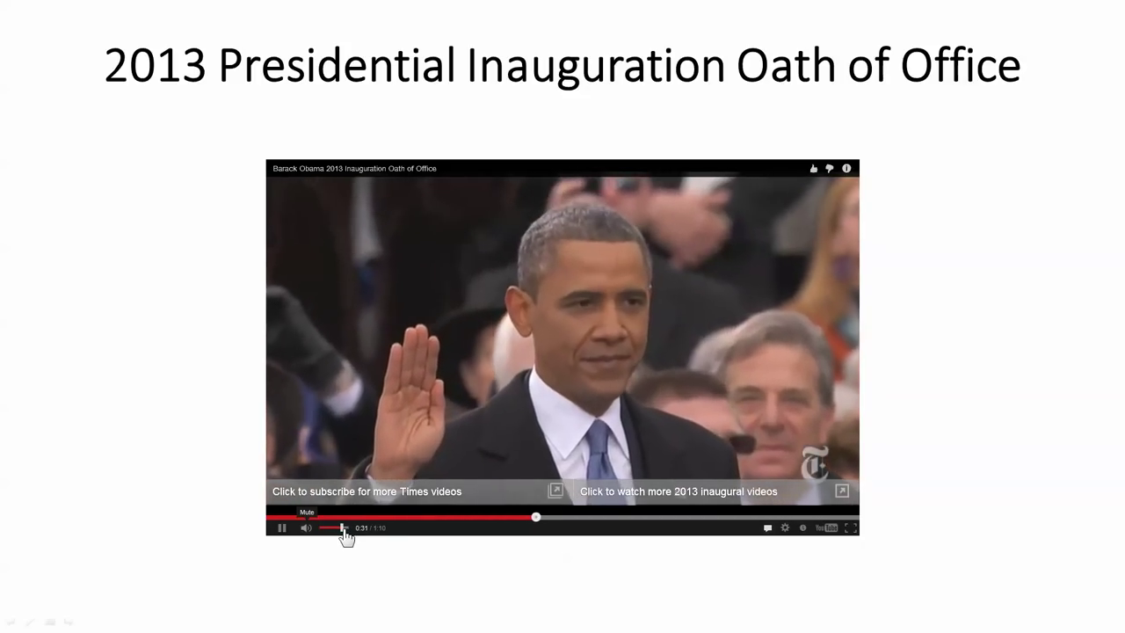
left_click(283, 530)
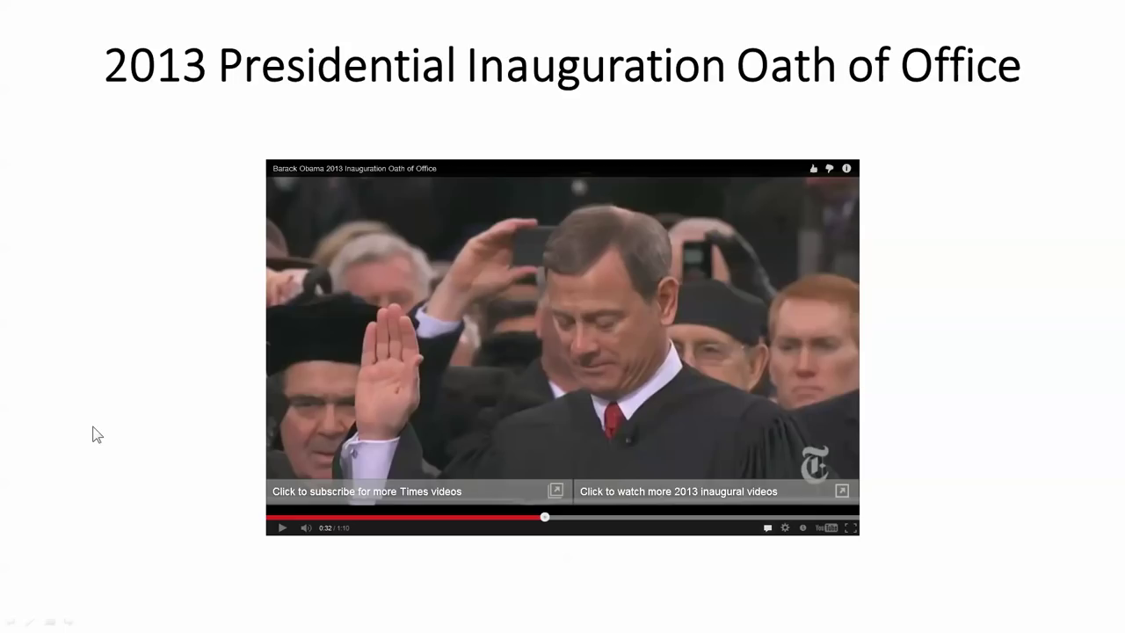
key("Escape")
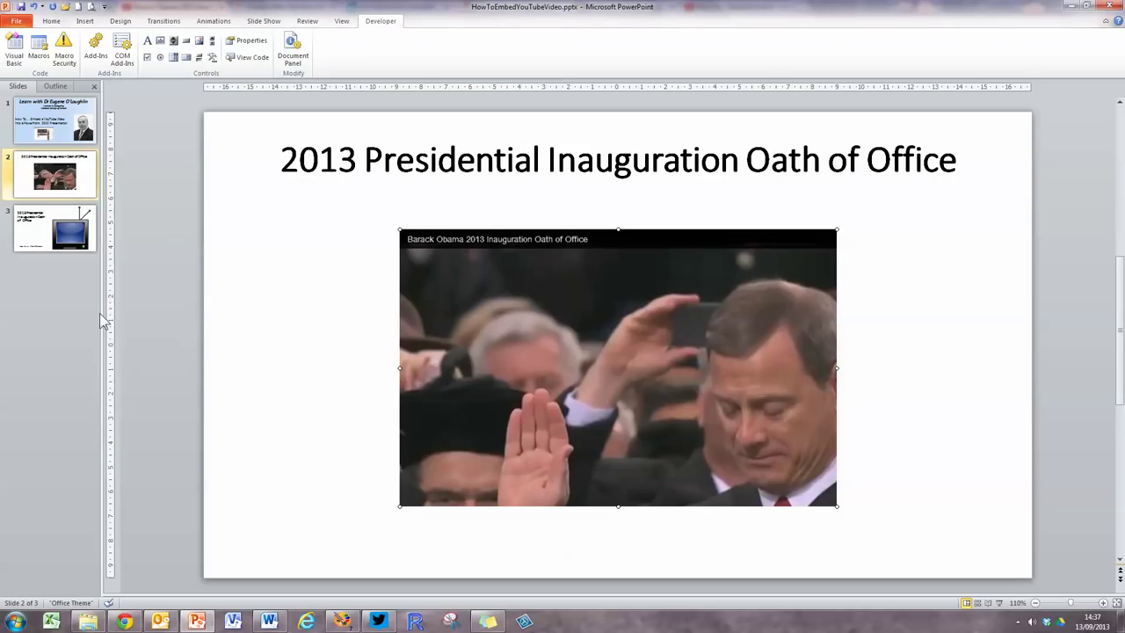
- On slide 3, choose Shockwave Flash Object from the More Controls list
left_click(42, 235)
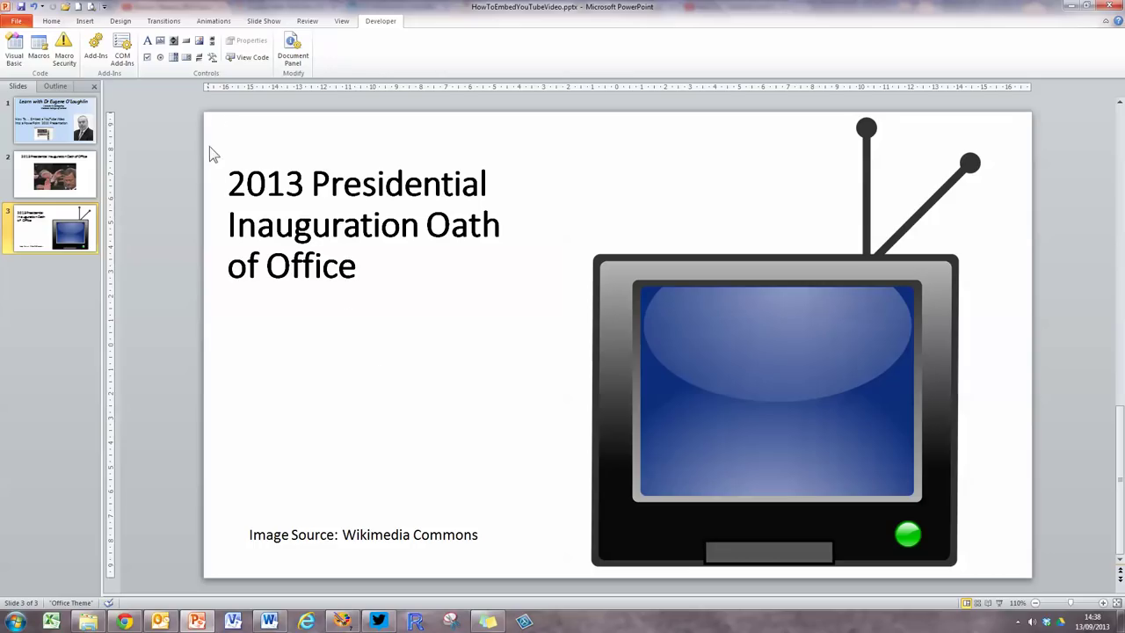
left_click(212, 58)
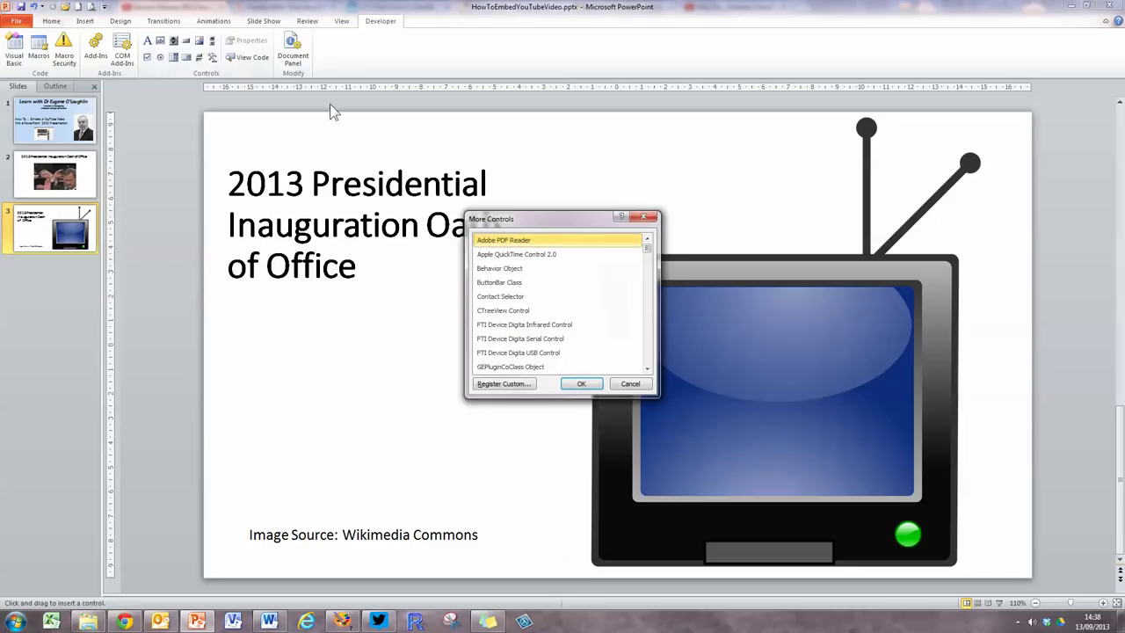
left_click_drag(647, 247, 647, 350)
left_click(551, 333)
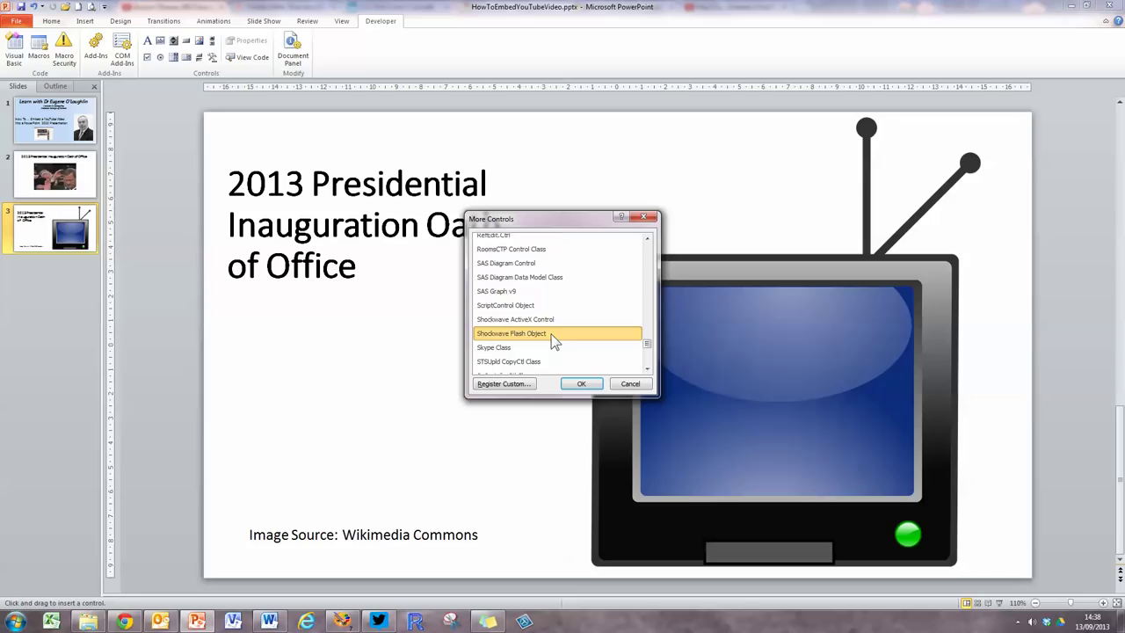
left_click(582, 384)
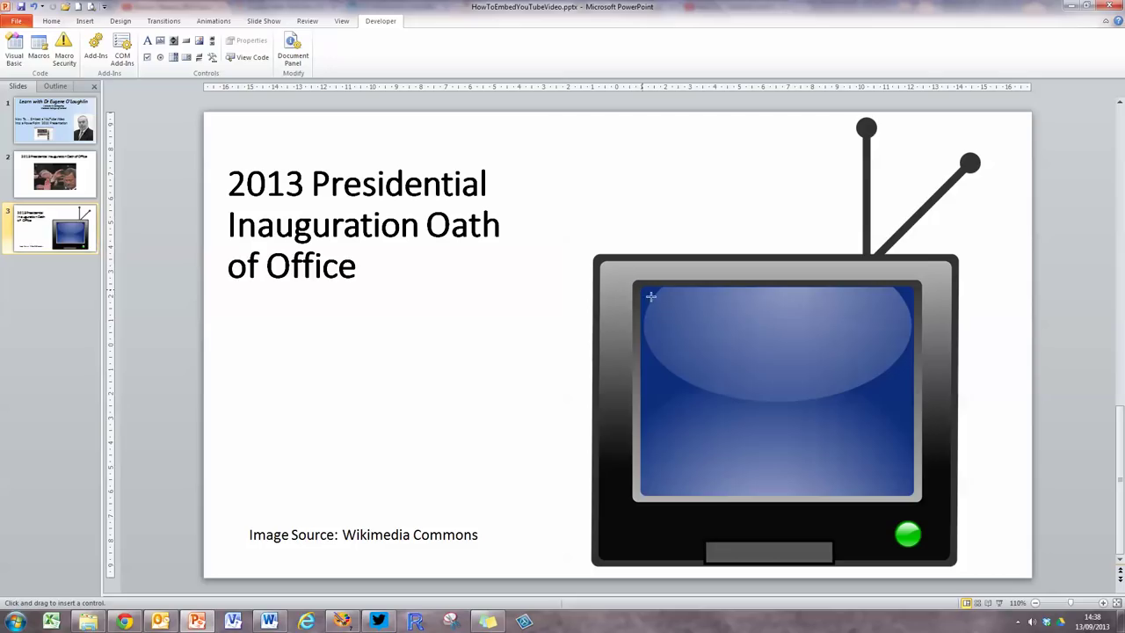
- Draw the Flash control over the TV image and adjust it to fill the screen
left_click_drag(643, 288, 915, 499)
left_click_drag(758, 383, 752, 381)
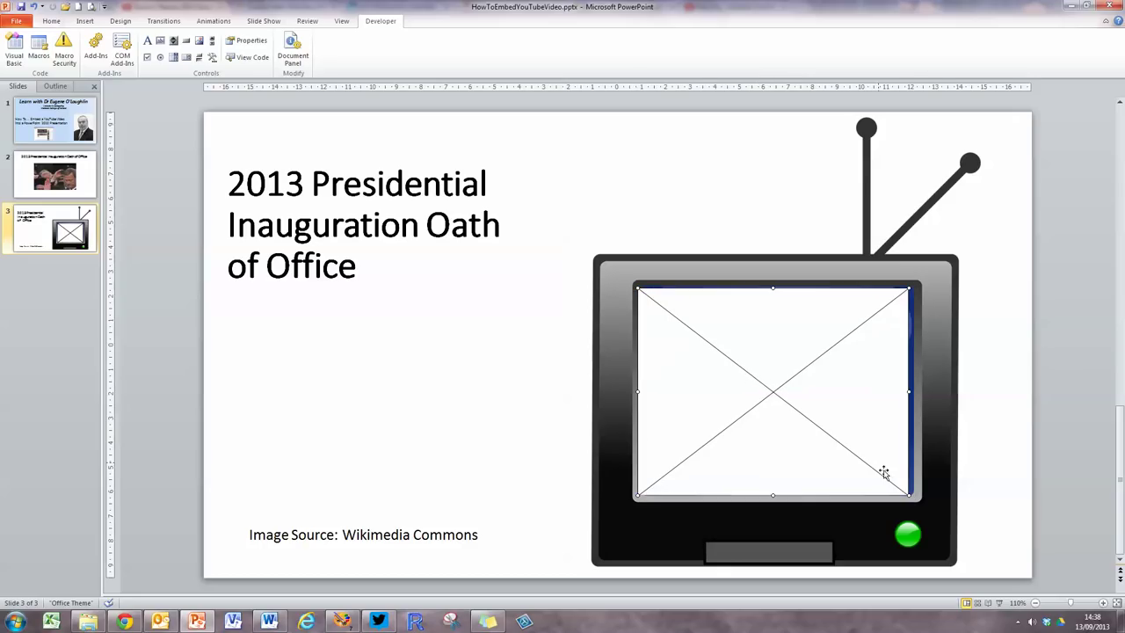
left_click_drag(914, 498, 916, 500)
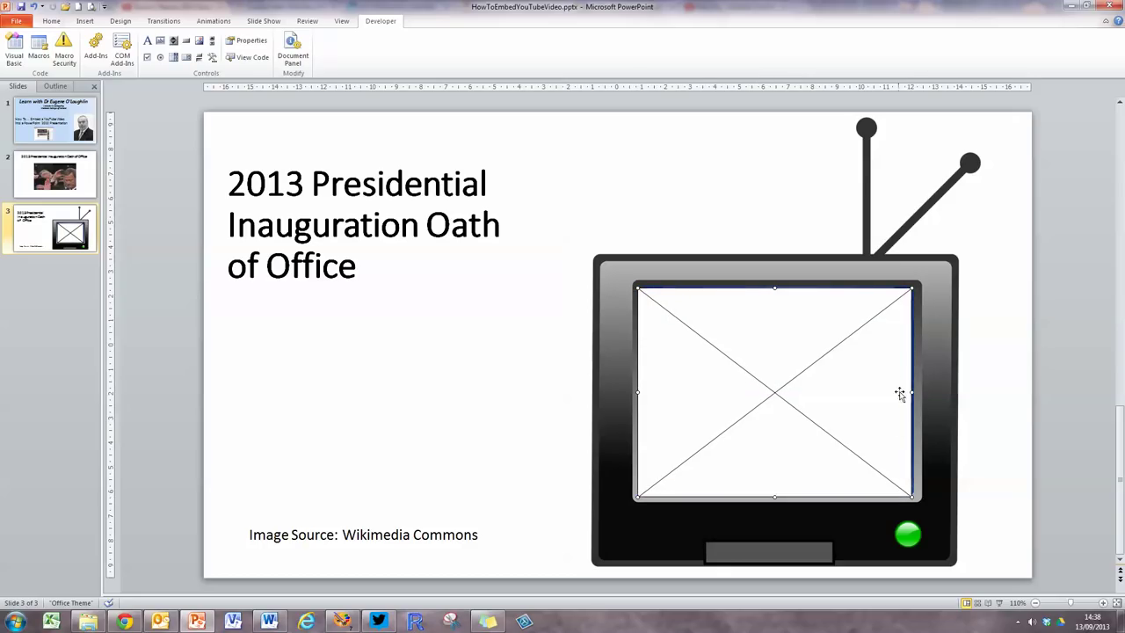
left_click_drag(909, 393, 916, 393)
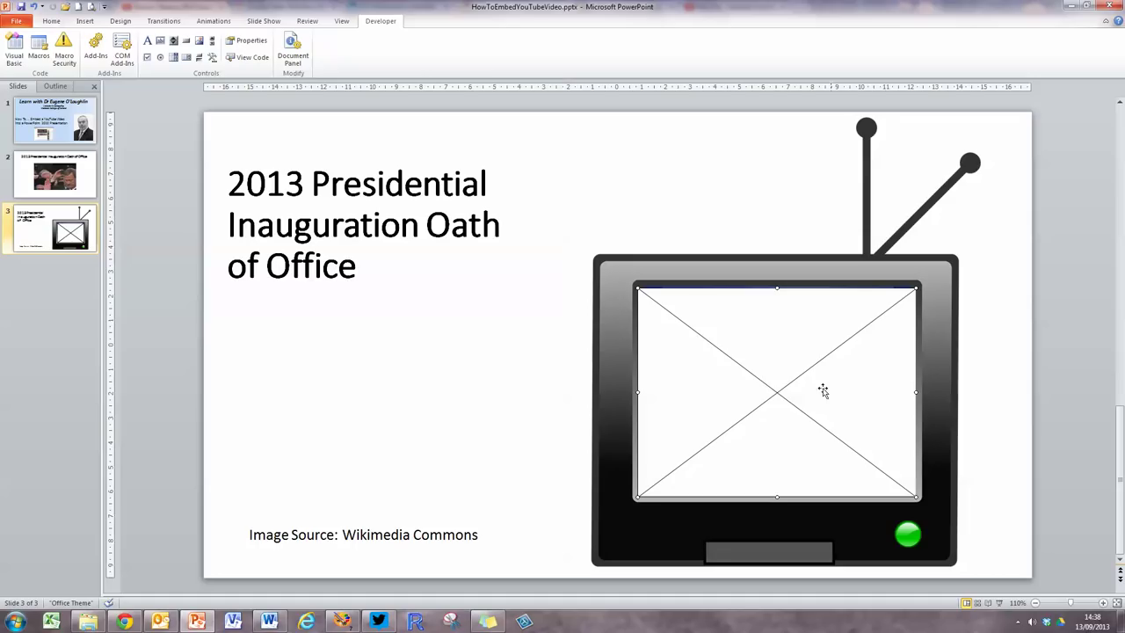
- Paste the YouTube link into slide 3's Flash Movie property, changing 'watch?v=' to 'v/'
right_click(693, 380)
left_click(741, 466)
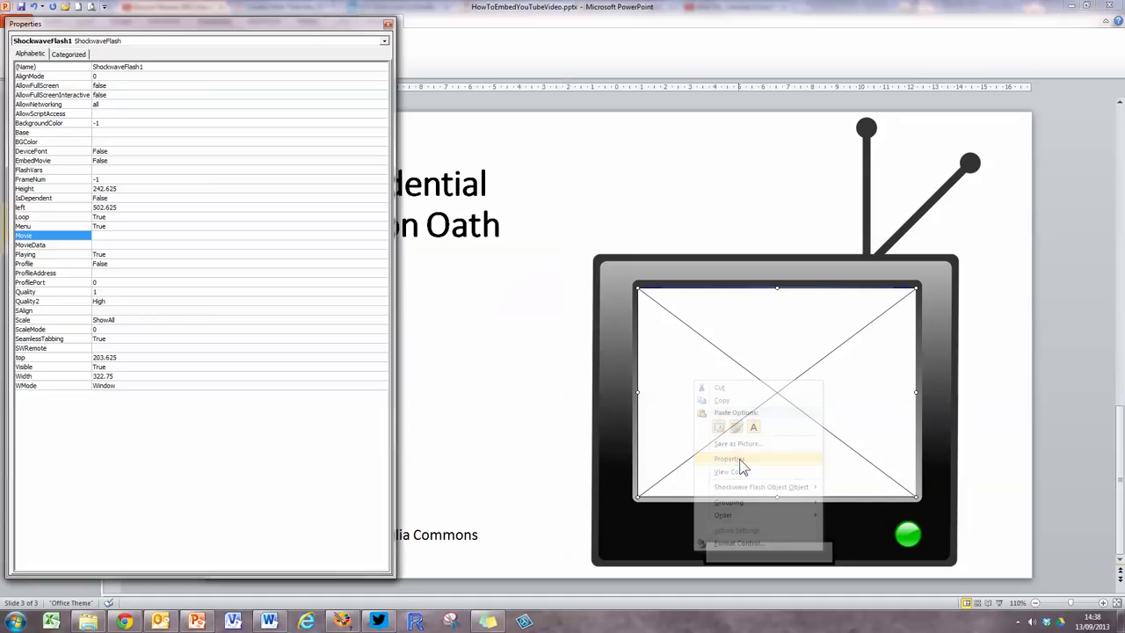
right_click(121, 238)
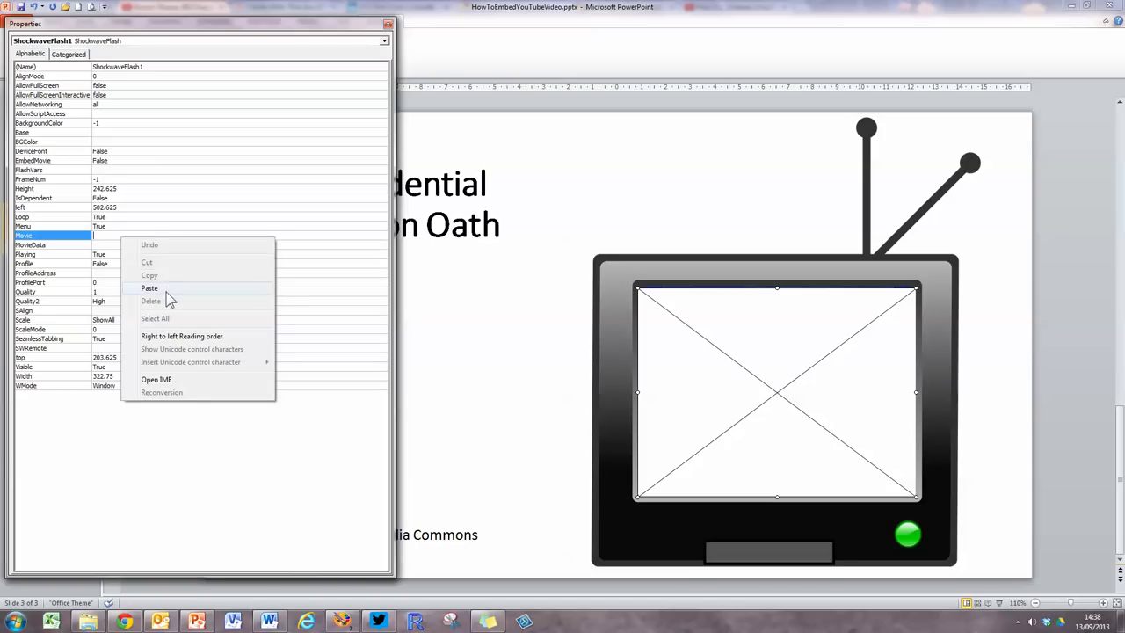
left_click(149, 288)
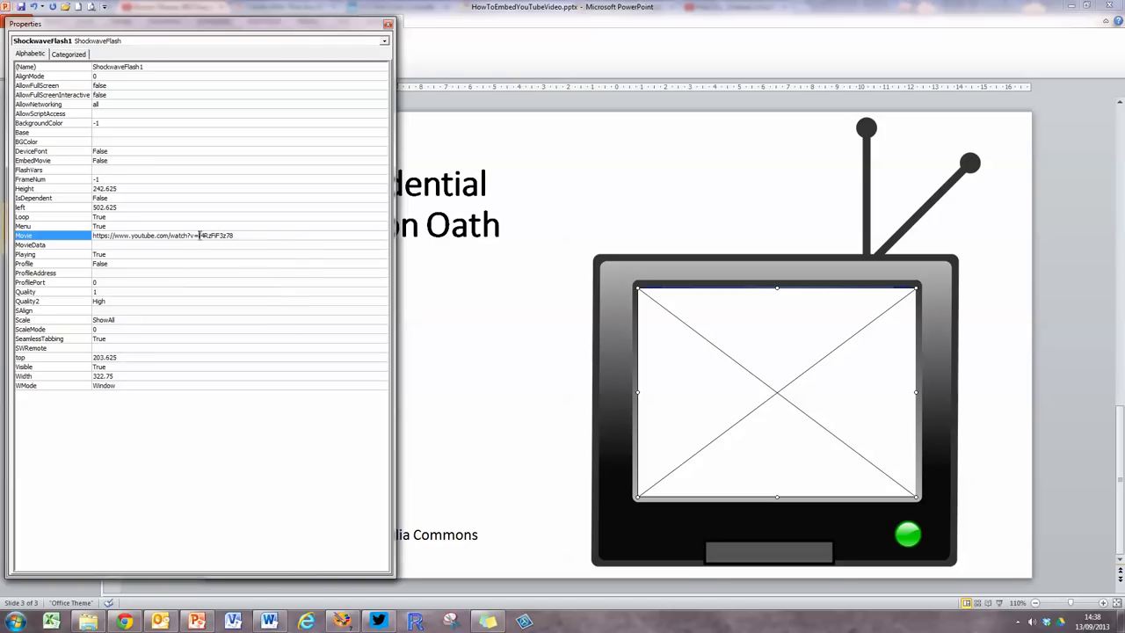
left_click(195, 235)
key("BackSpace")
type("/")
key("BackSpace")
key("BackSpace")
key("BackSpace")
key("BackSpace")
key("BackSpace")
key("BackSpace")
left_click(387, 24)
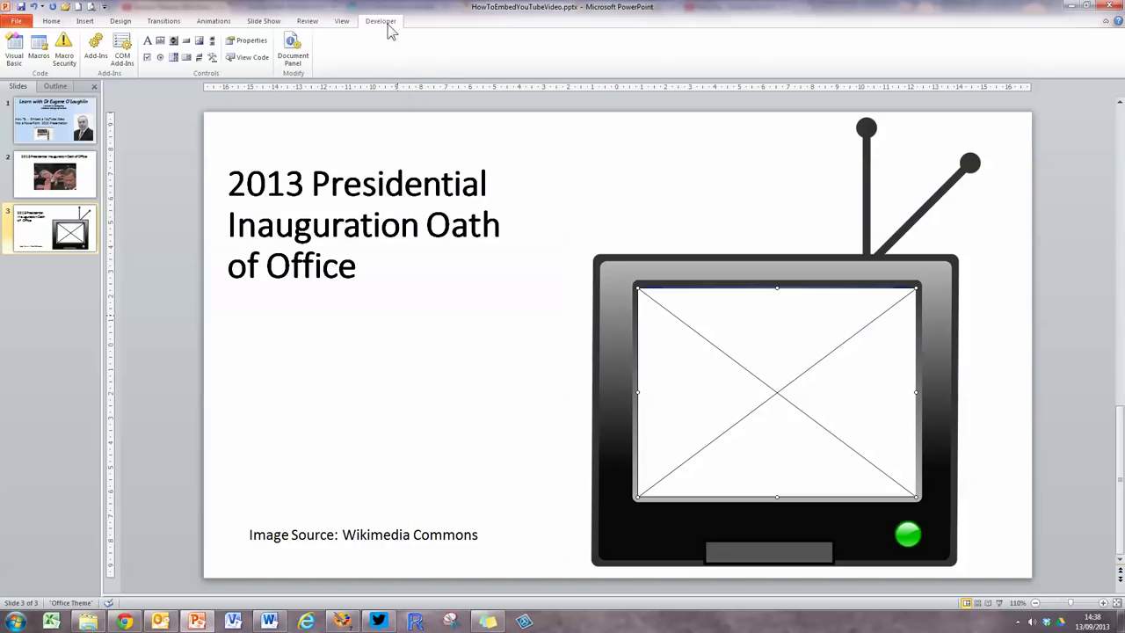
- Start the slide show on slide 3, play the video inside the TV, then pause it
left_click(999, 604)
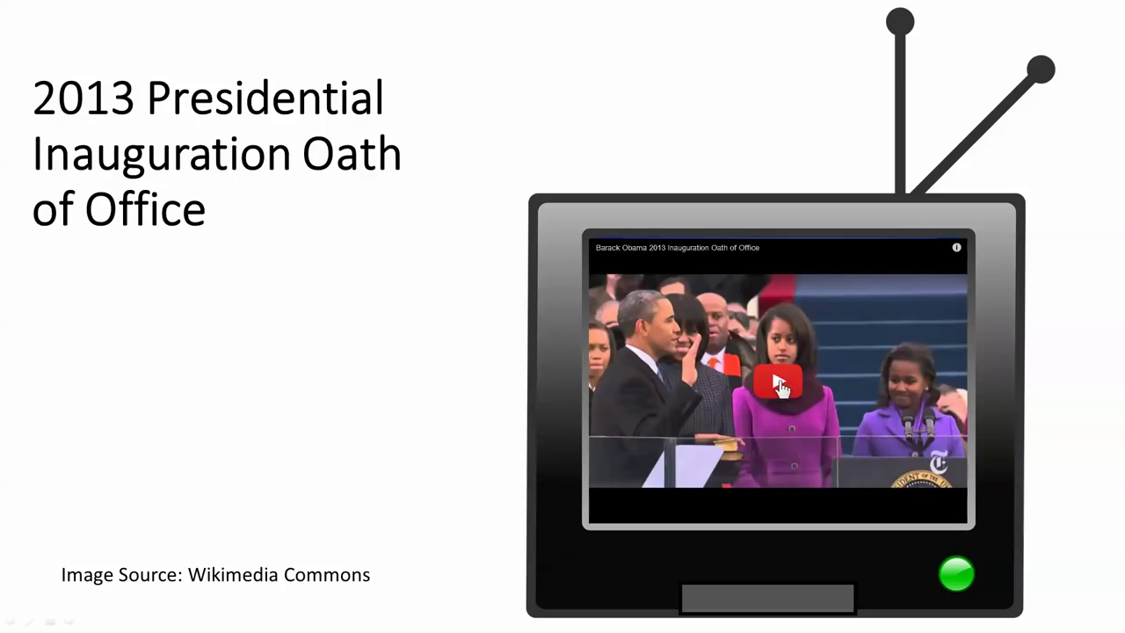
left_click(777, 381)
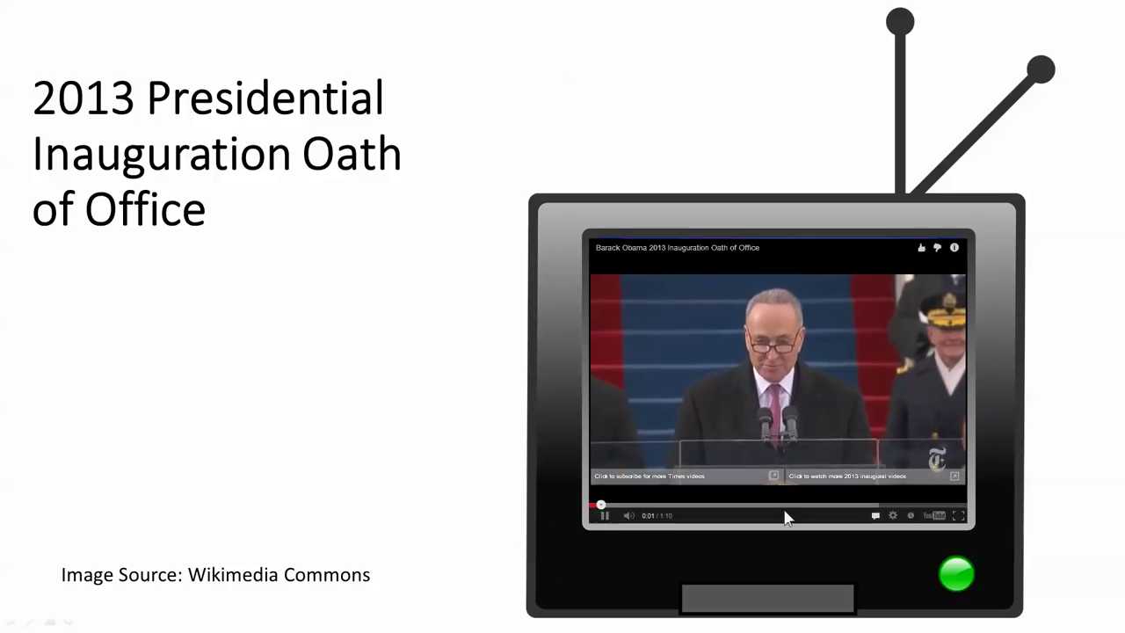
left_click(608, 519)
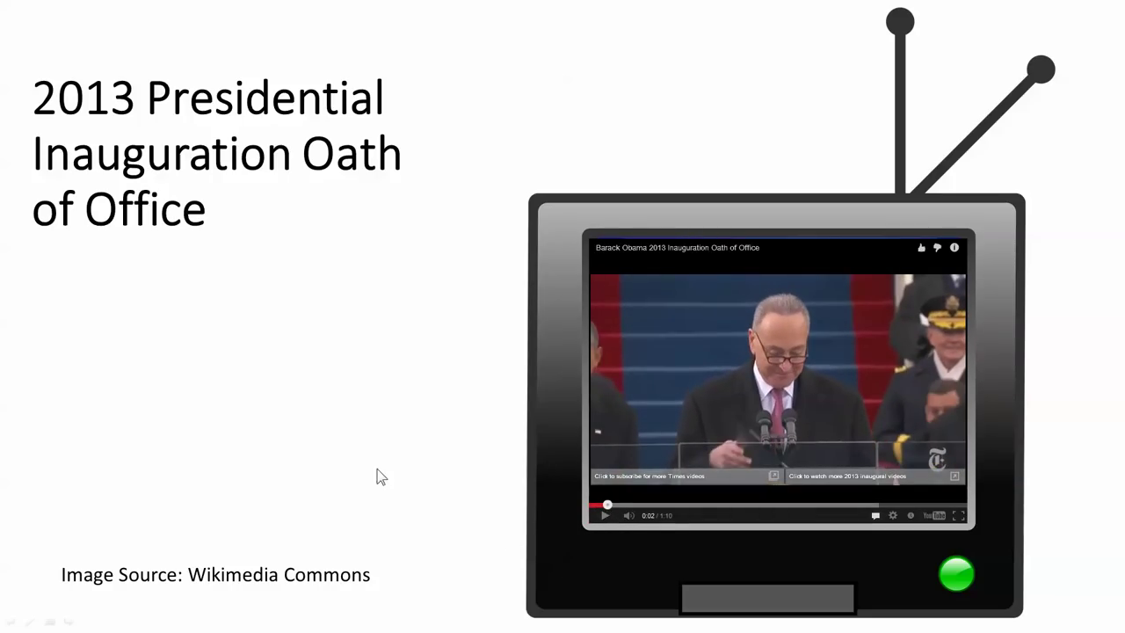